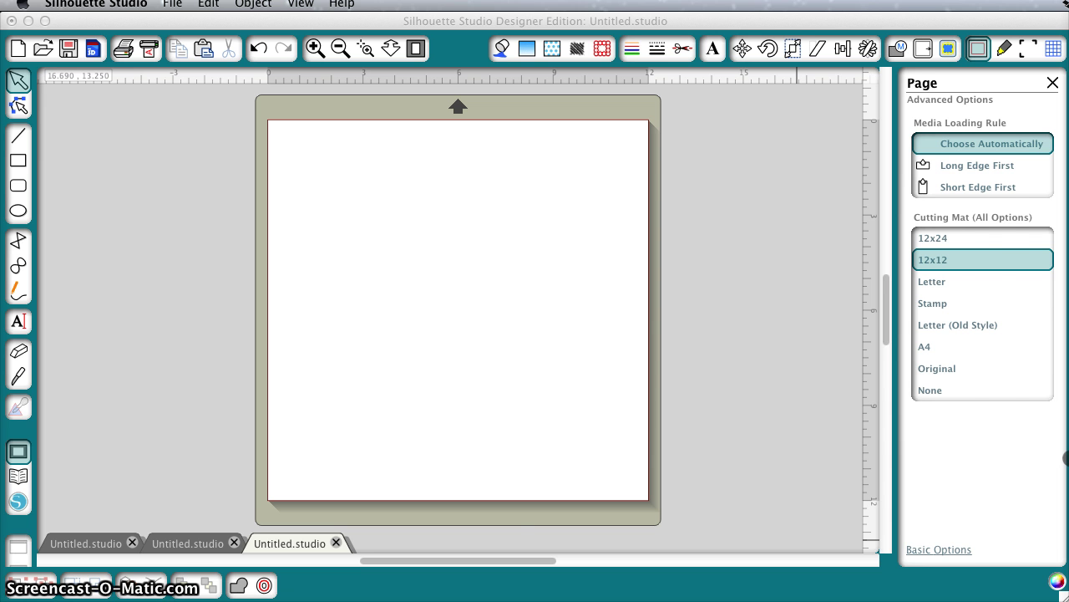
# Open the vectors bundle, then julia-dreams and 300-Design-Elements-Big-Set, shifting the window right
pyautogui.click(1065, 458)
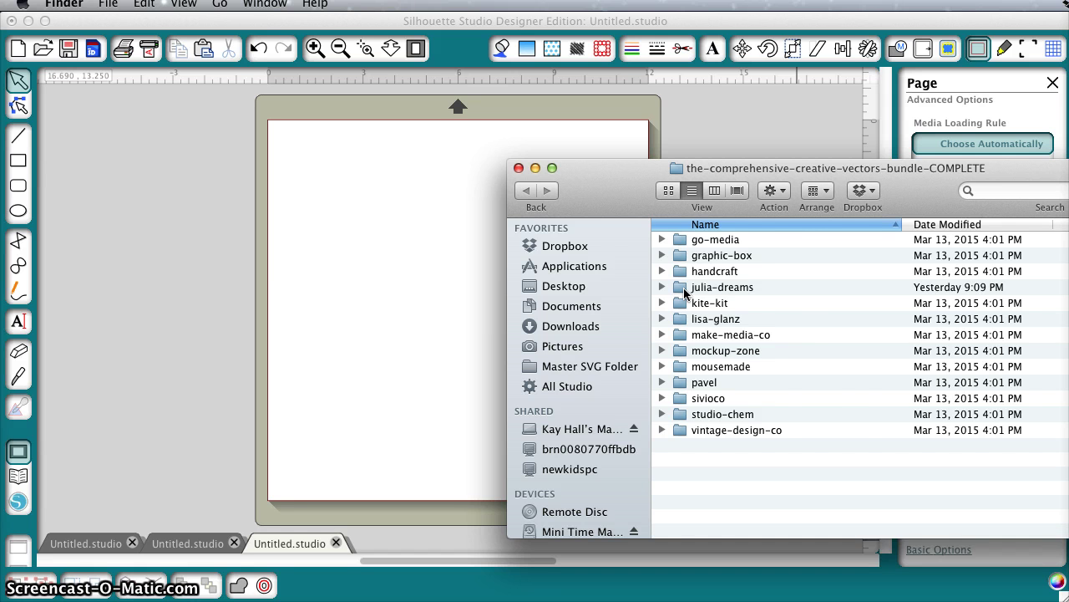
pyautogui.doubleClick(683, 291)
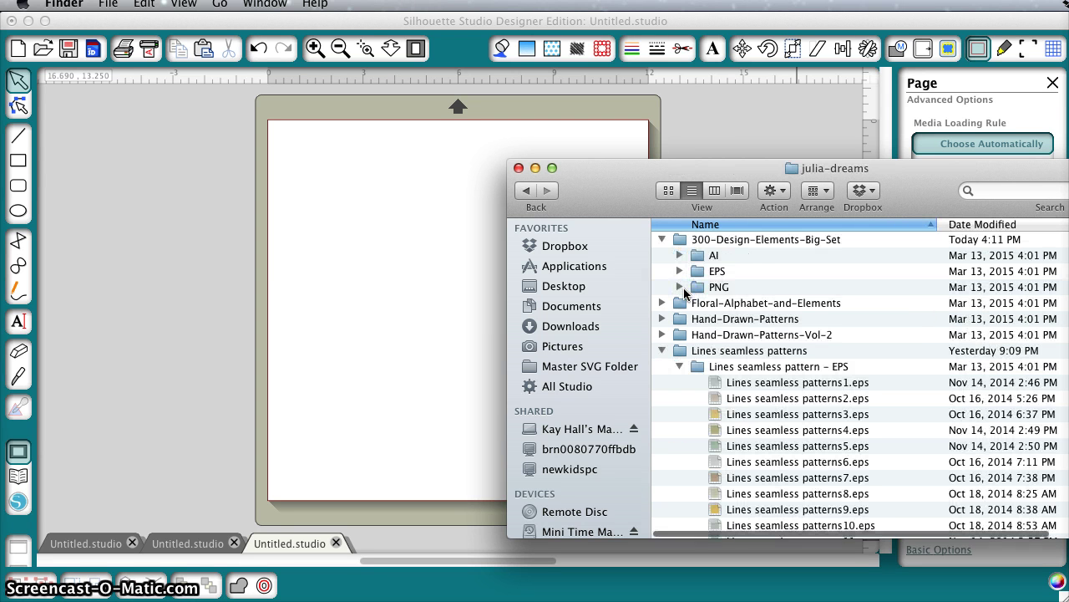
pyautogui.doubleClick(676, 240)
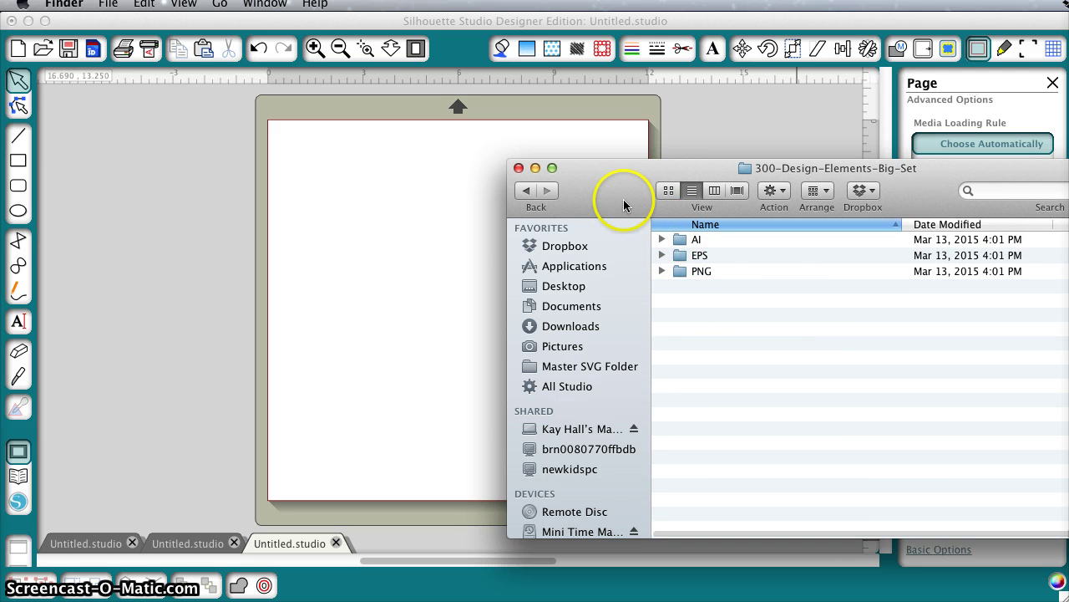
pyautogui.moveTo(641, 201); pyautogui.dragTo(754, 201)
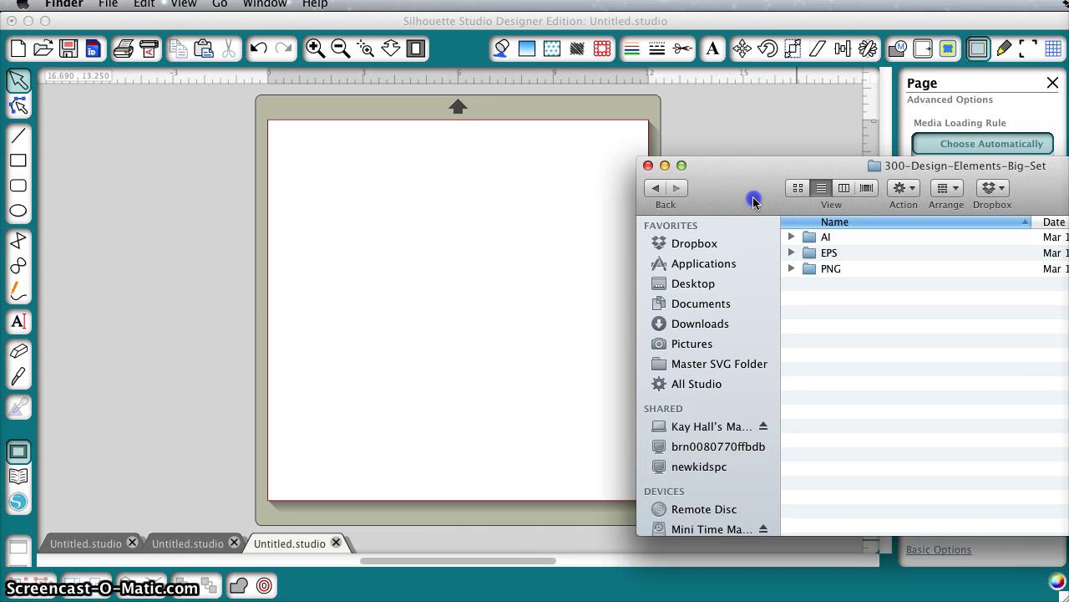
# Place 30 banners.png from the PNG folder onto the Silhouette mat and close the Finder window
pyautogui.click(791, 270)
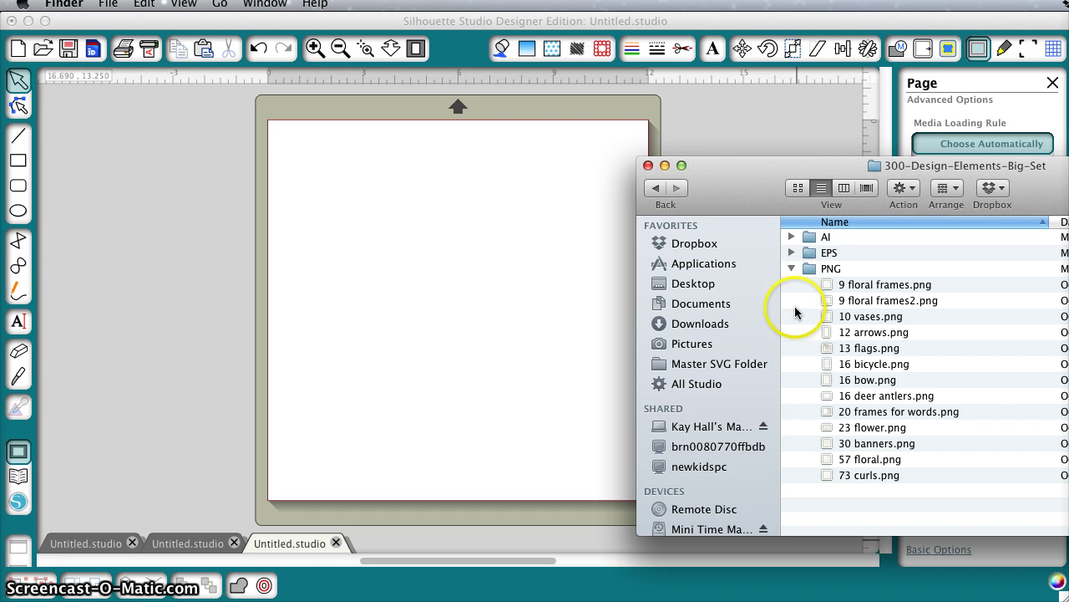
pyautogui.click(828, 447)
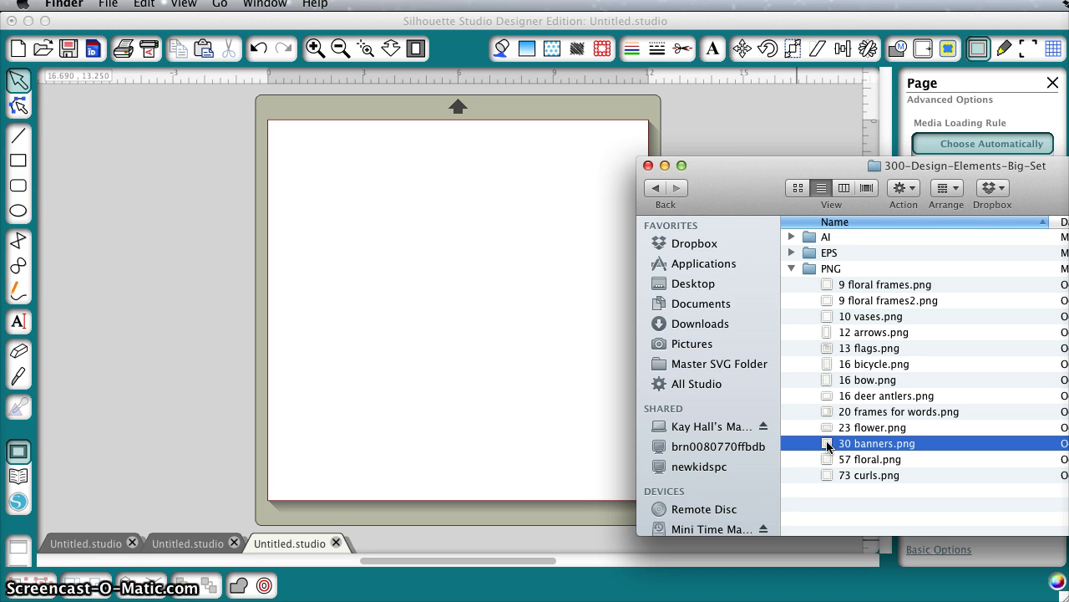
pyautogui.moveTo(822, 445); pyautogui.dragTo(491, 362)
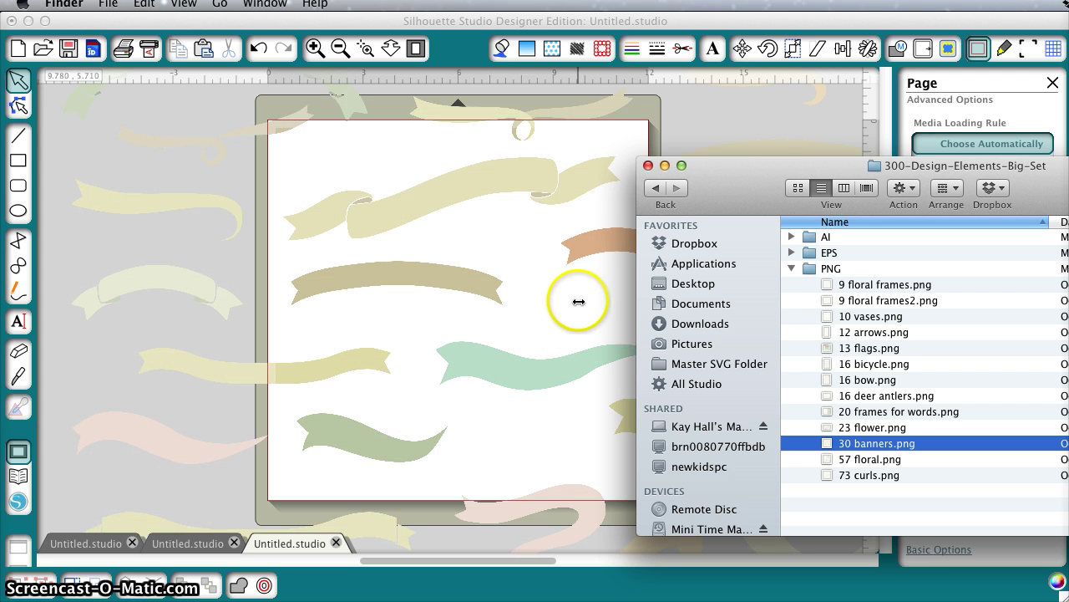
pyautogui.click(650, 166)
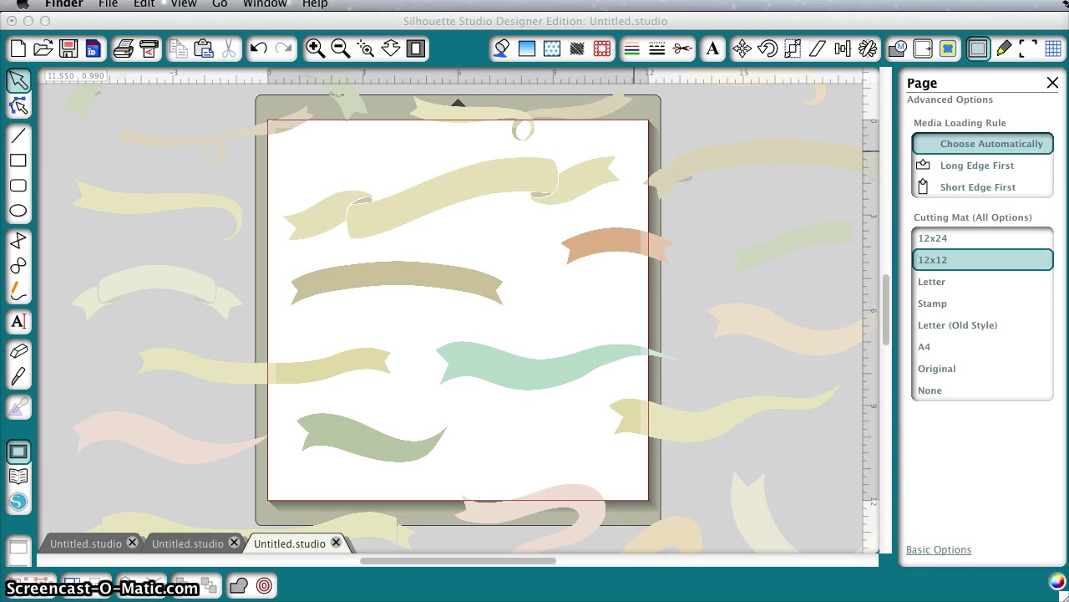
# Move the banners image down-left and mark the olive banner as the trace area
pyautogui.click(615, 252)
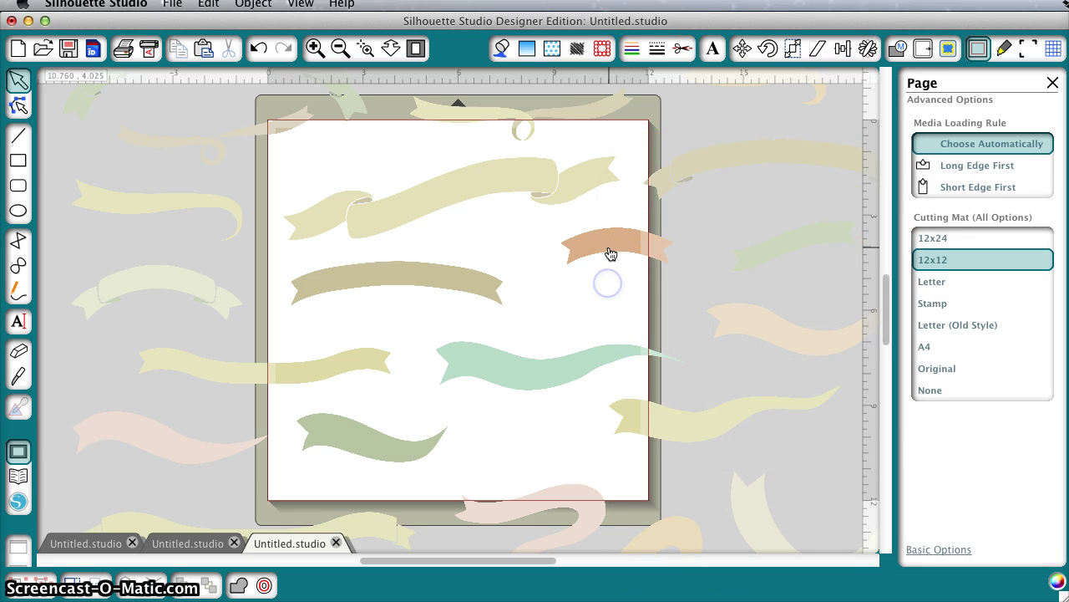
pyautogui.moveTo(609, 254); pyautogui.dragTo(581, 375)
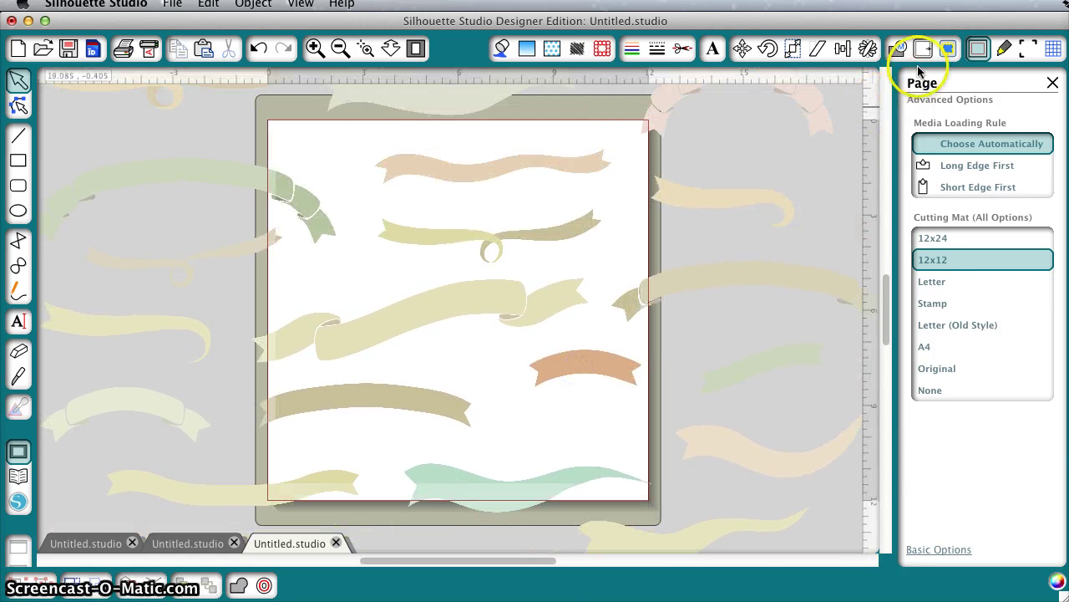
pyautogui.click(948, 48)
pyautogui.click(955, 117)
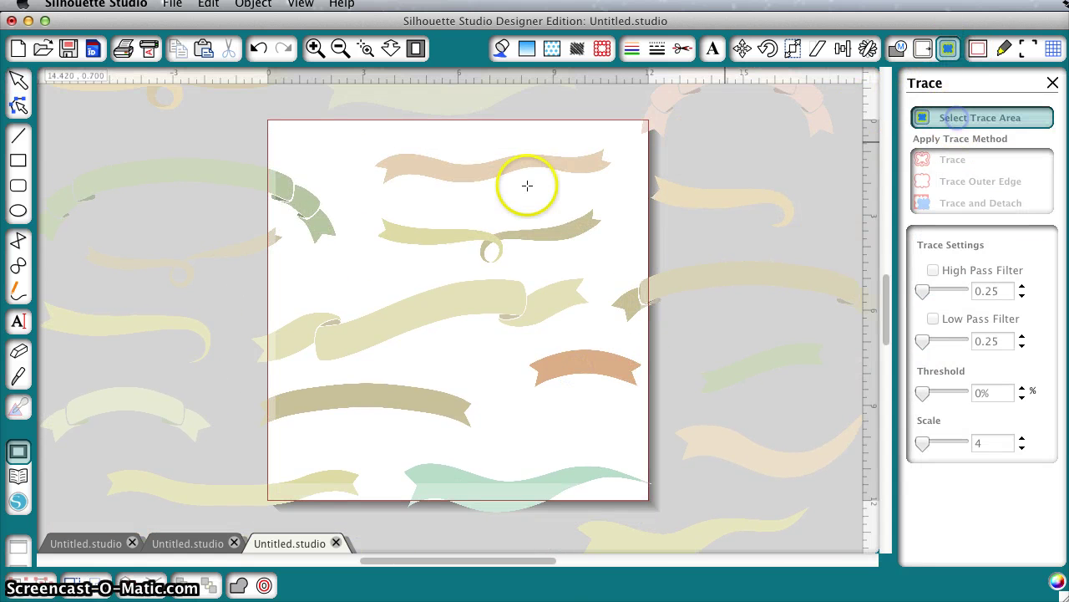
pyautogui.moveTo(359, 204)
pyautogui.mouseDown()
pyautogui.moveTo(578, 272)
pyautogui.moveTo(617, 273)
pyautogui.mouseUp()
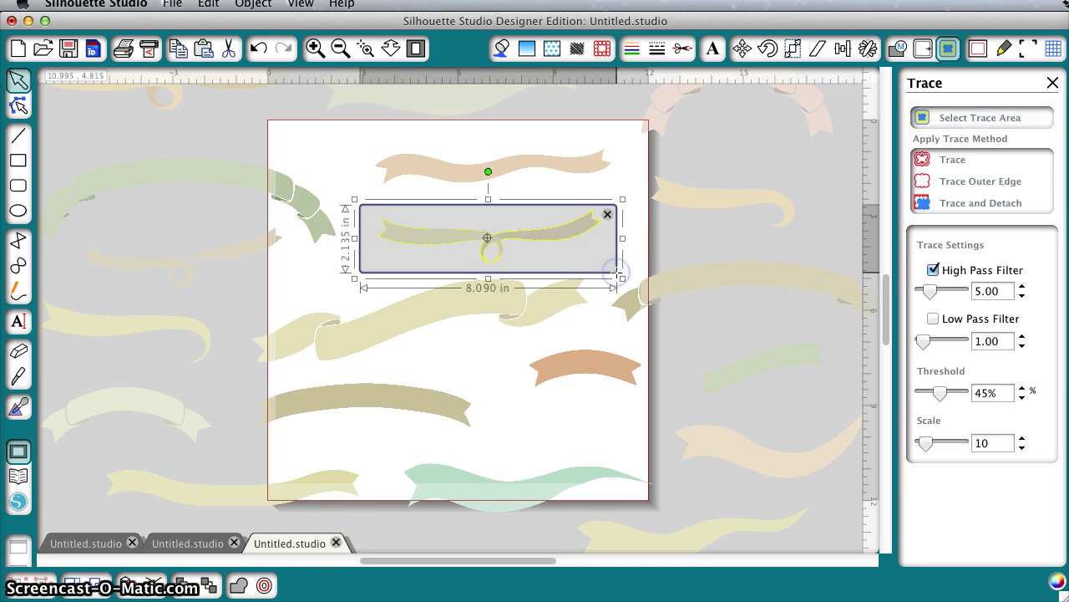
# Turn off High Pass Filter, set Threshold to 96%, discard the trace area and move the image up
pyautogui.click(933, 270)
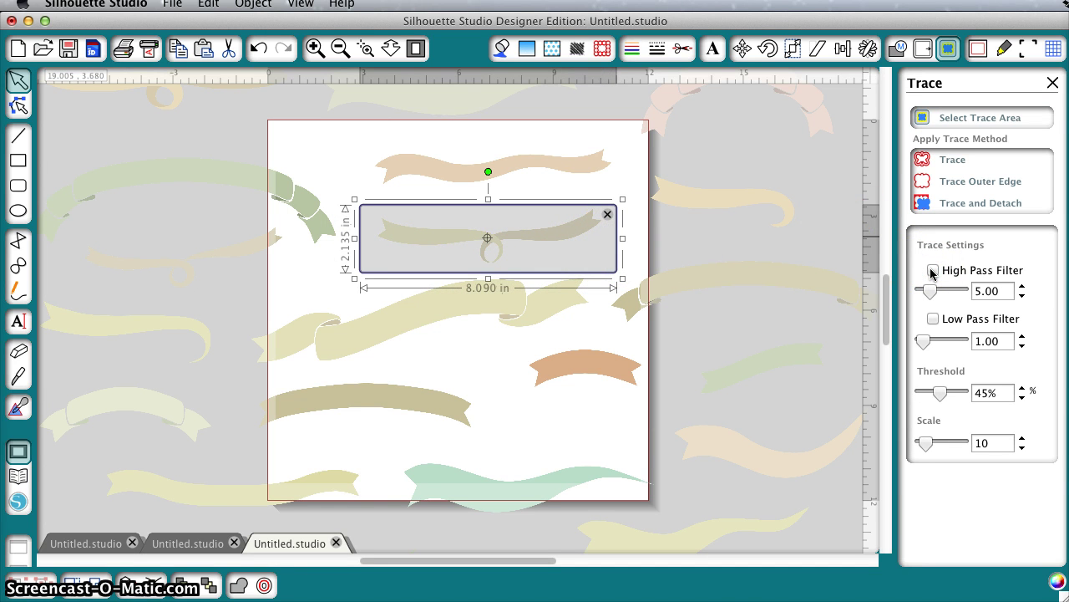
pyautogui.moveTo(941, 392); pyautogui.dragTo(959, 398)
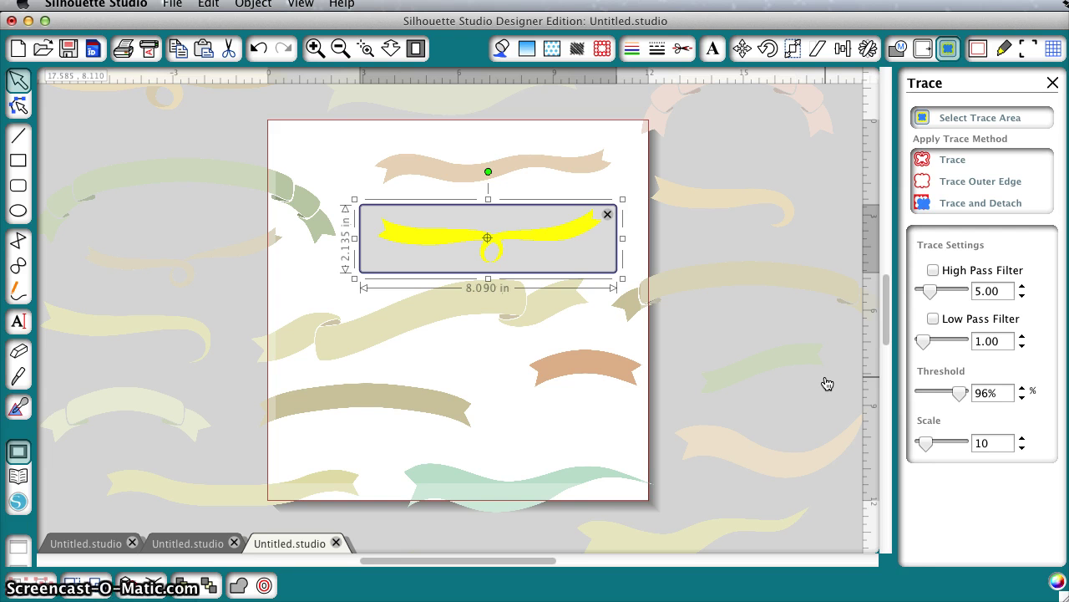
pyautogui.click(607, 218)
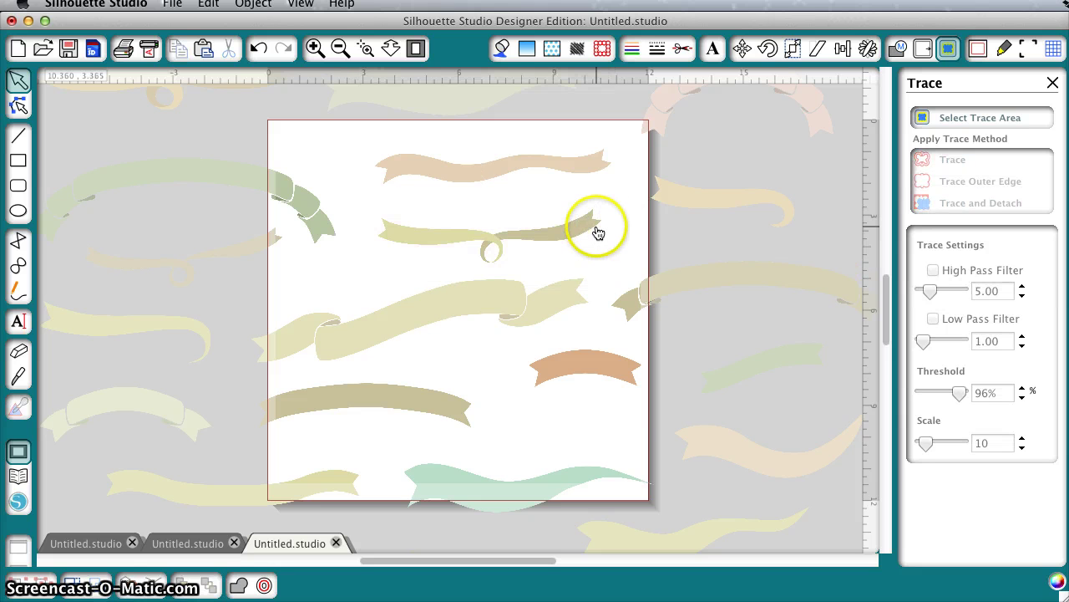
pyautogui.moveTo(584, 236)
pyautogui.mouseDown()
pyautogui.moveTo(584, 219)
pyautogui.moveTo(565, 256)
pyautogui.moveTo(626, 297)
pyautogui.mouseUp()
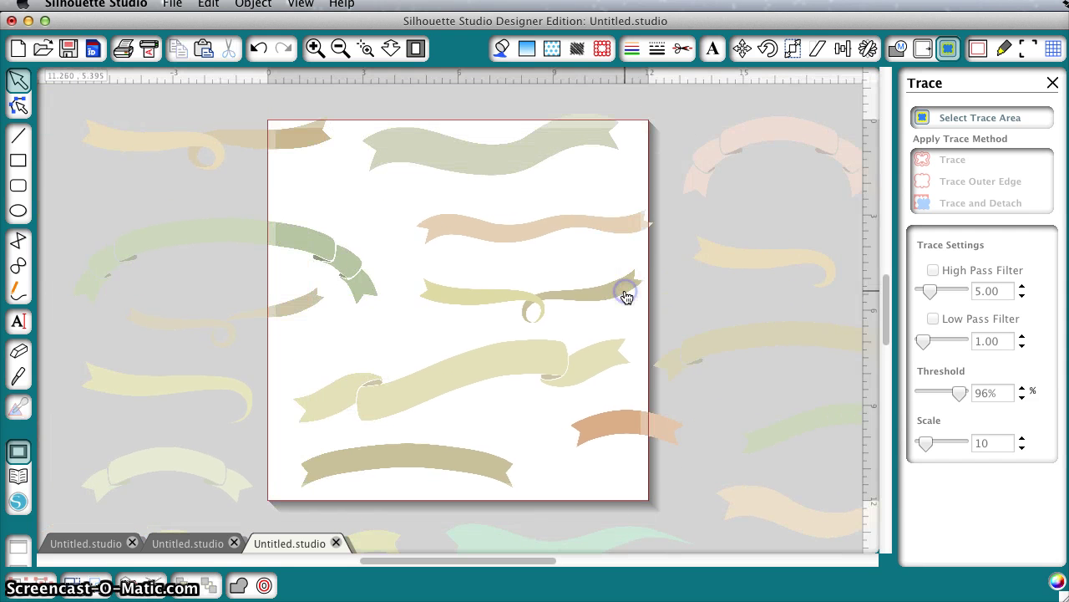
# Look through the File menu and dismiss it without choosing a command
pyautogui.click(173, 4)
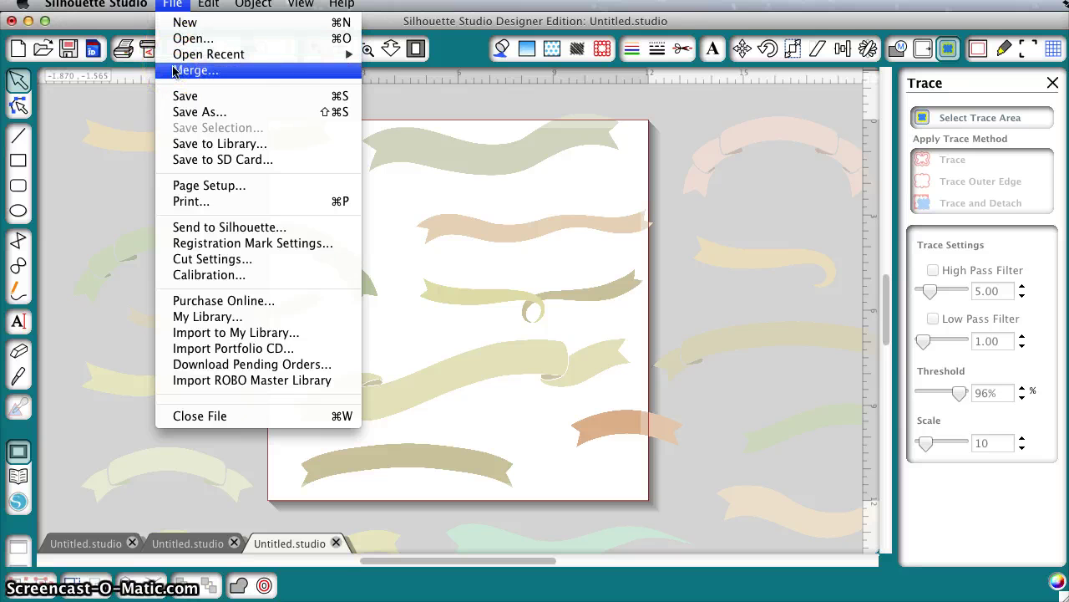
pyautogui.click(170, 5)
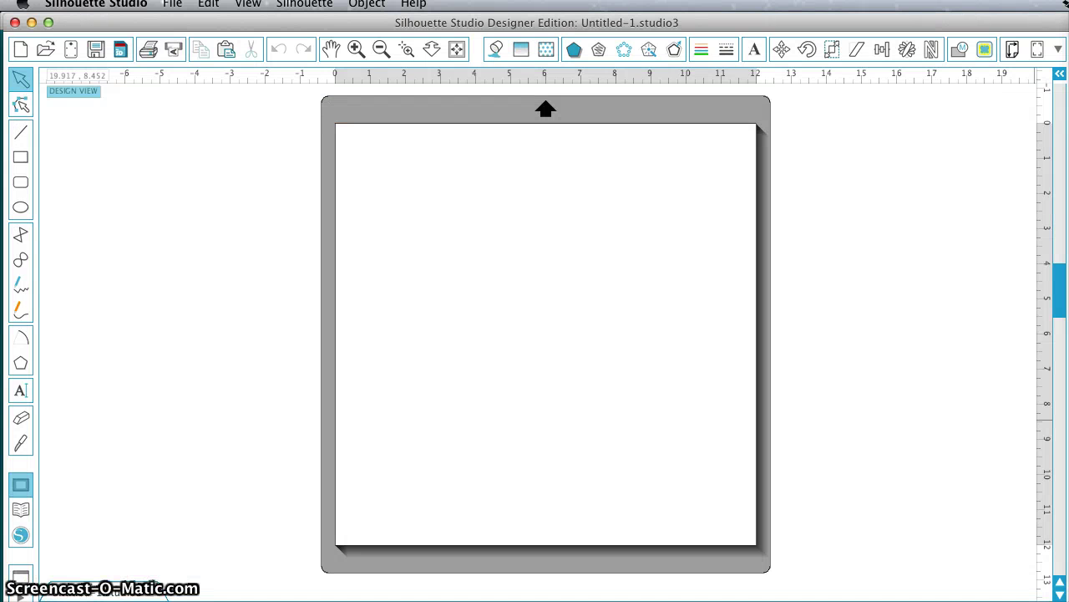
# Switch to Finder and collapse the PNG folder's file list
pyautogui.press('super+Tab')
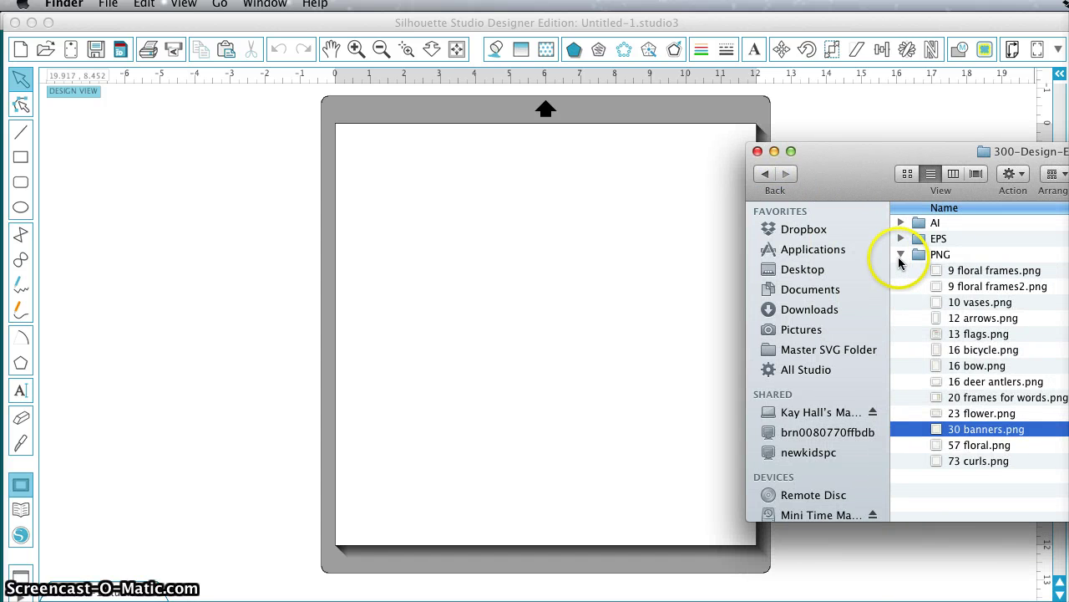
pyautogui.click(901, 255)
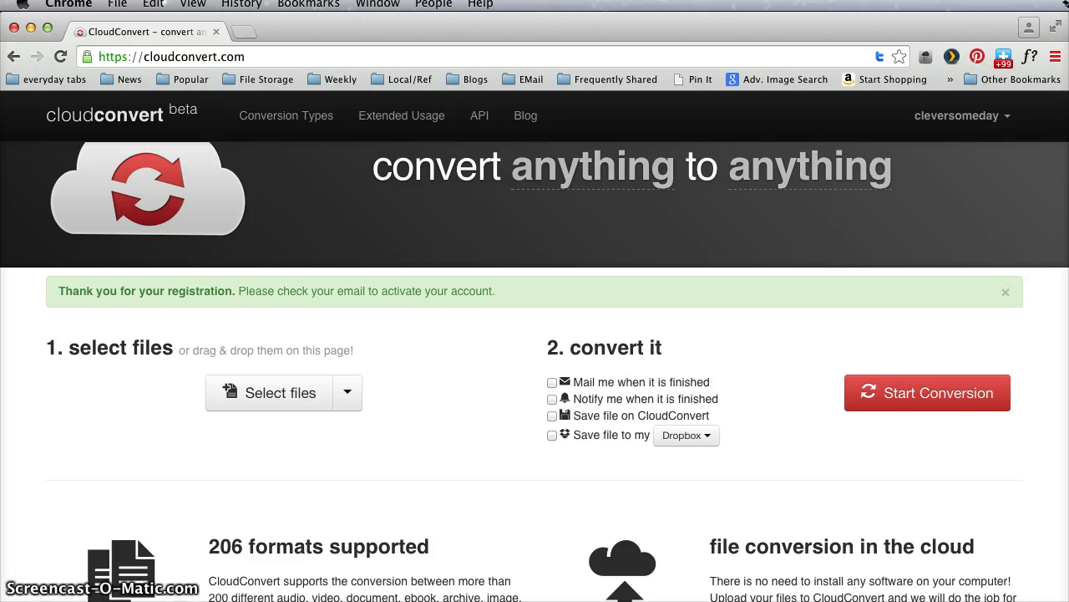
# Add 9 floral frames.eps from the EPS folder to CloudConvert and hide Finder
pyautogui.press('super+Tab')
pyautogui.click(901, 239)
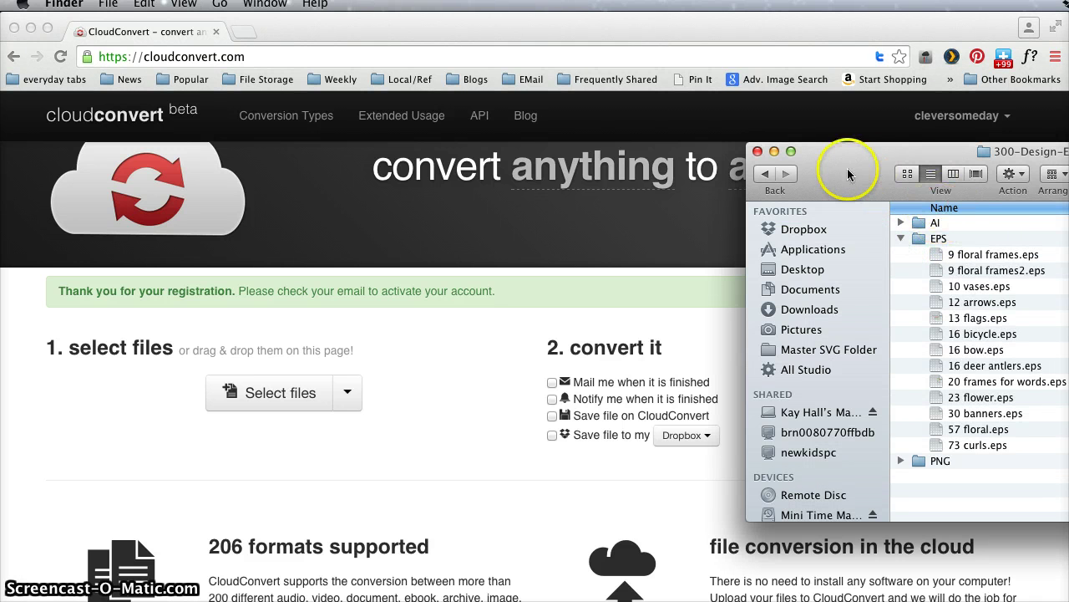
pyautogui.moveTo(848, 170); pyautogui.dragTo(814, 155)
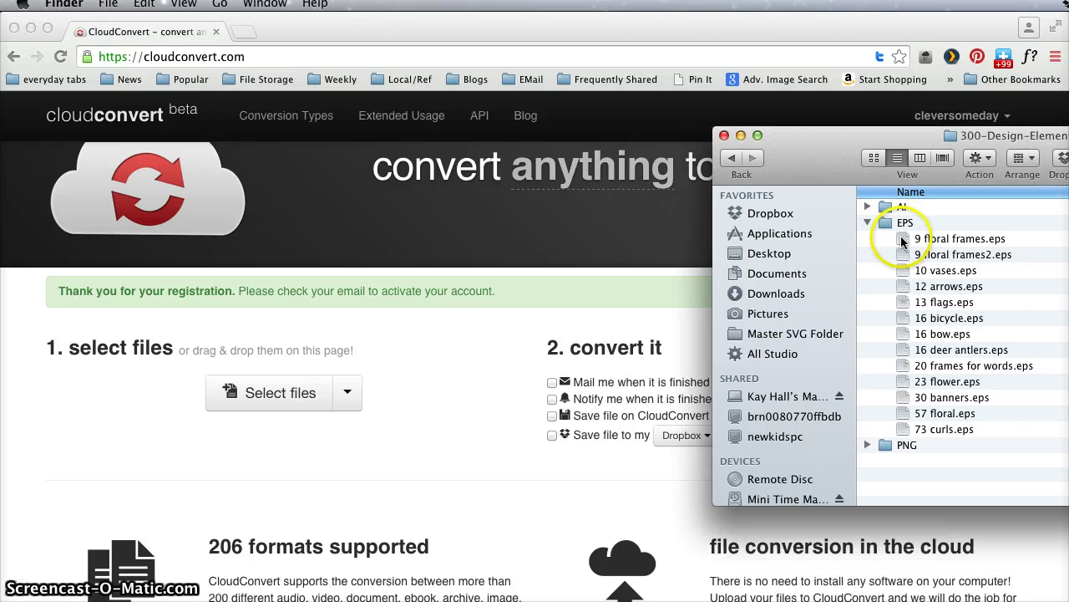
pyautogui.moveTo(902, 239); pyautogui.dragTo(330, 386)
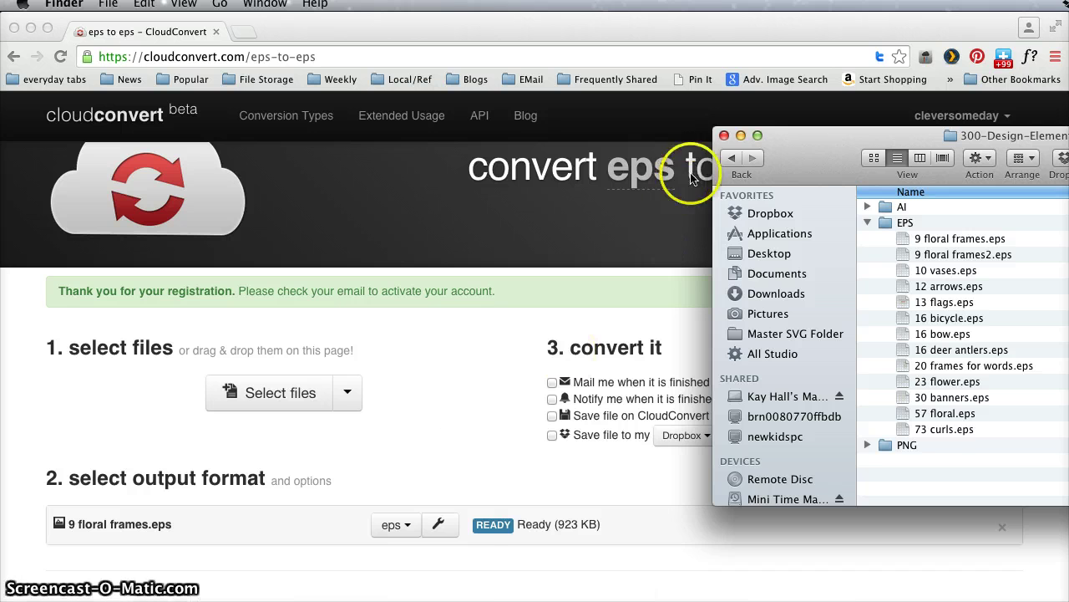
pyautogui.moveTo(803, 164); pyautogui.dragTo(1068, 207)
pyautogui.press('super+w')
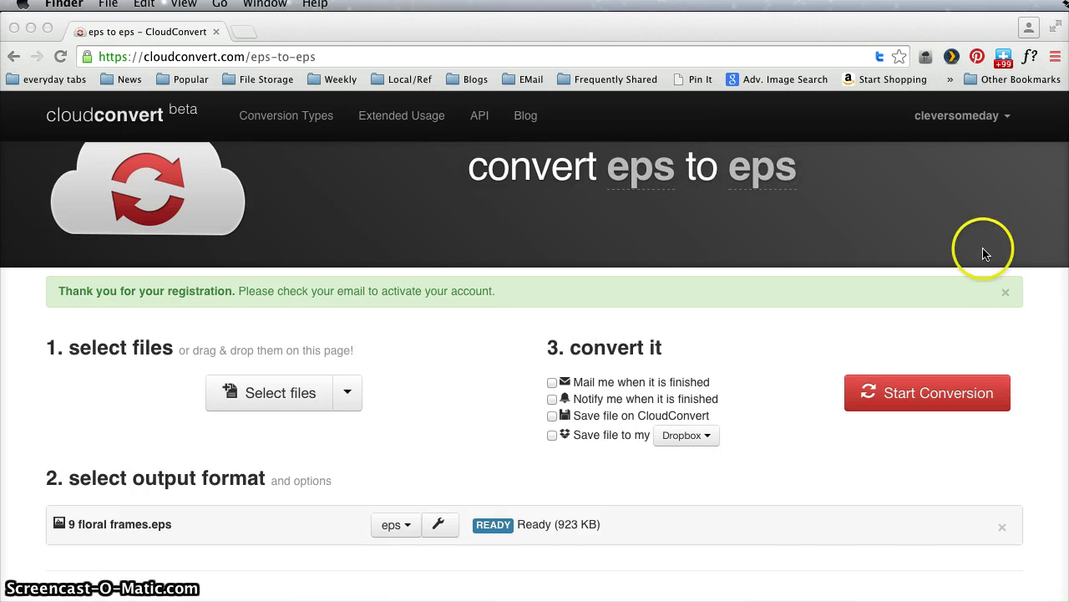
pyautogui.scroll(-2, 758, 320)
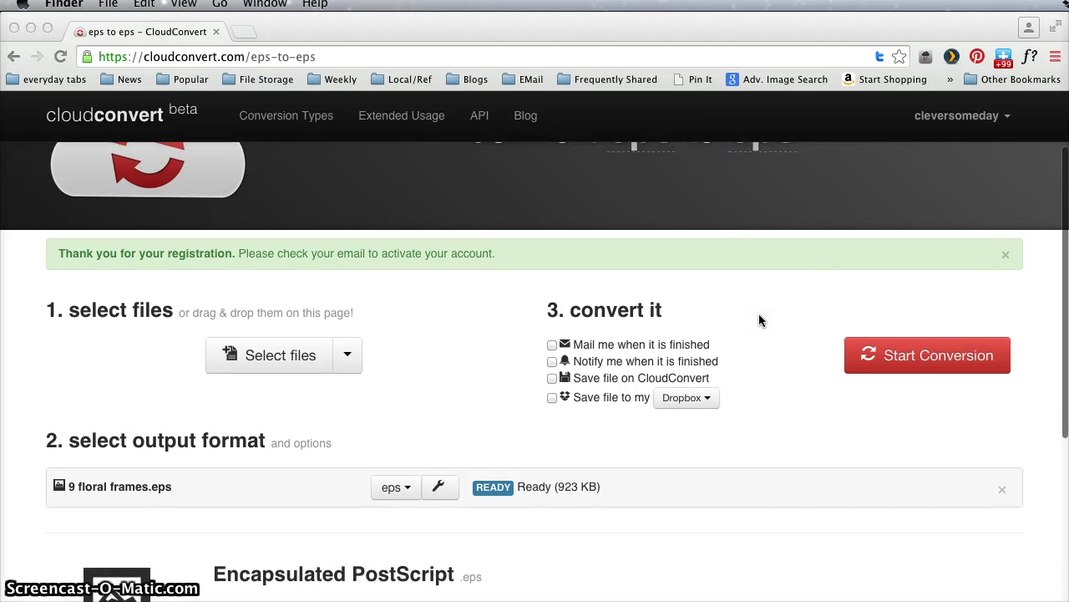
# Start the CloudConvert conversion, which returns an invalid API key error
pyautogui.click(927, 351)
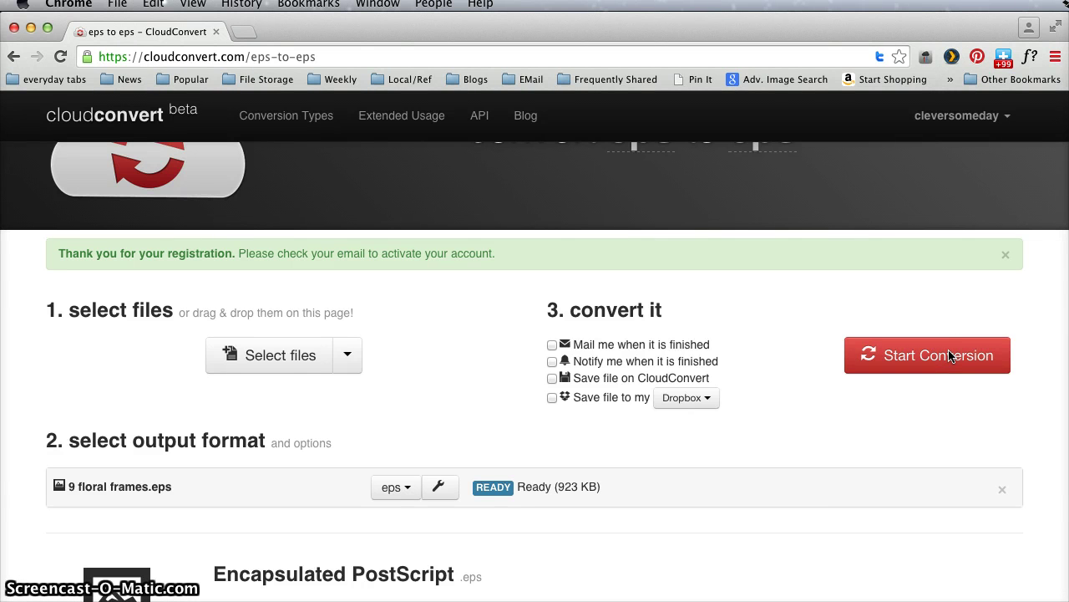
pyautogui.click(949, 356)
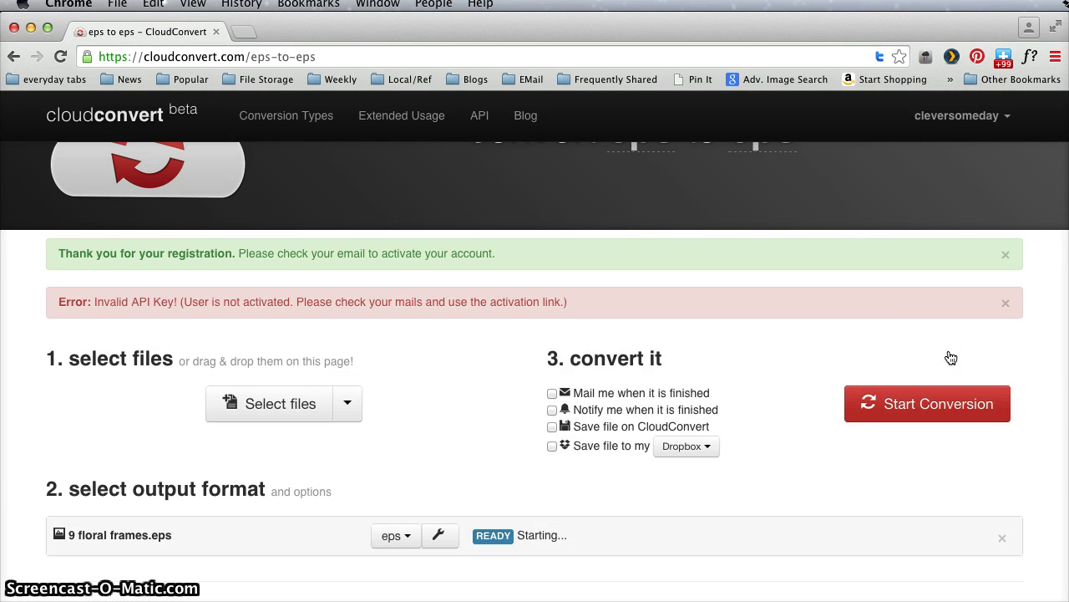
pyautogui.click(866, 296)
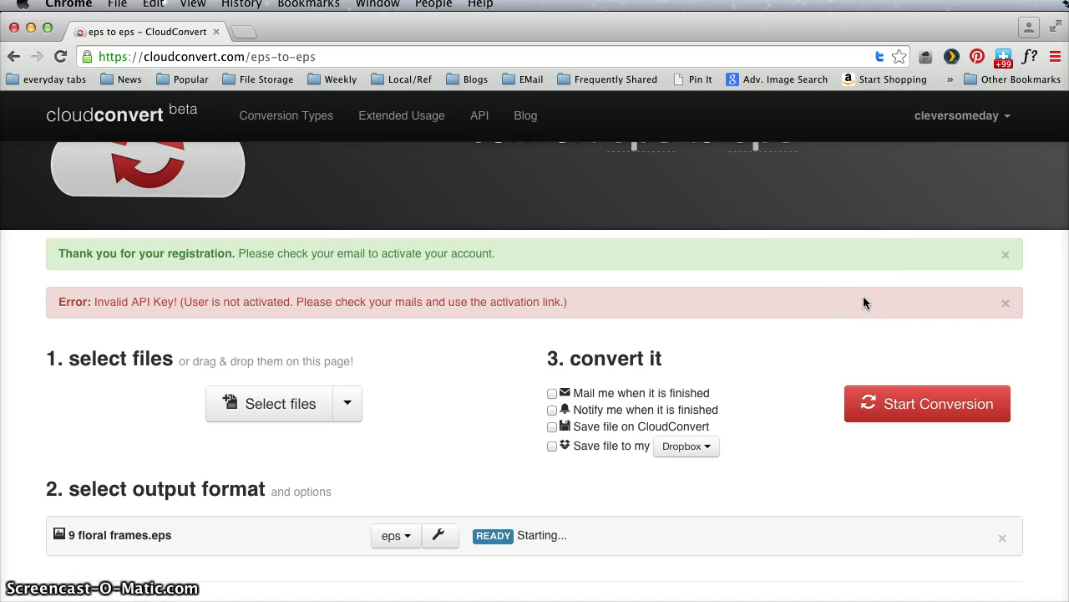
pyautogui.click(855, 329)
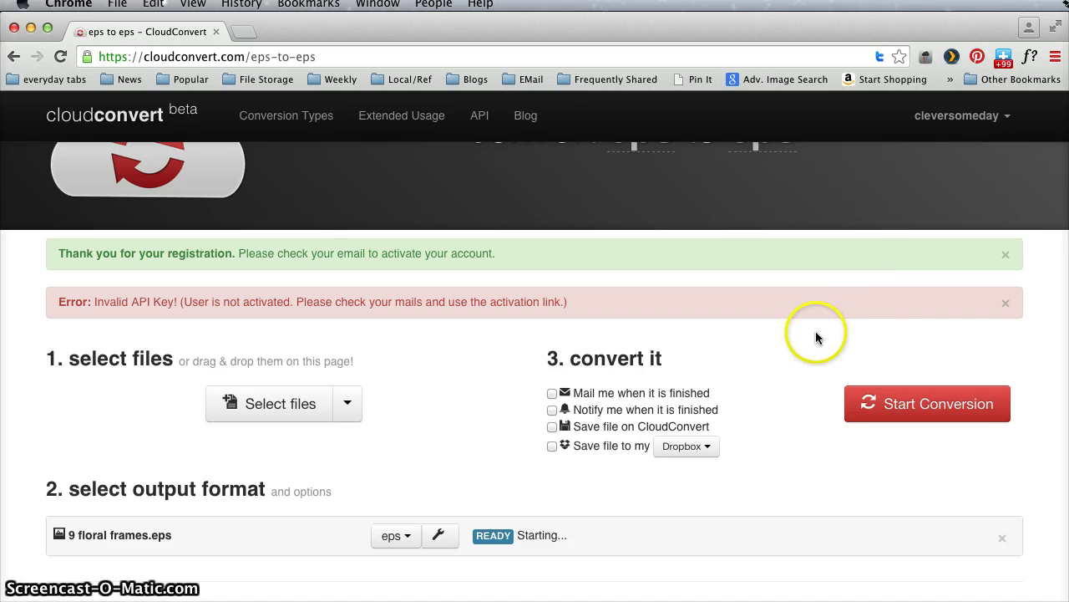
pyautogui.scroll(-1, 816, 336)
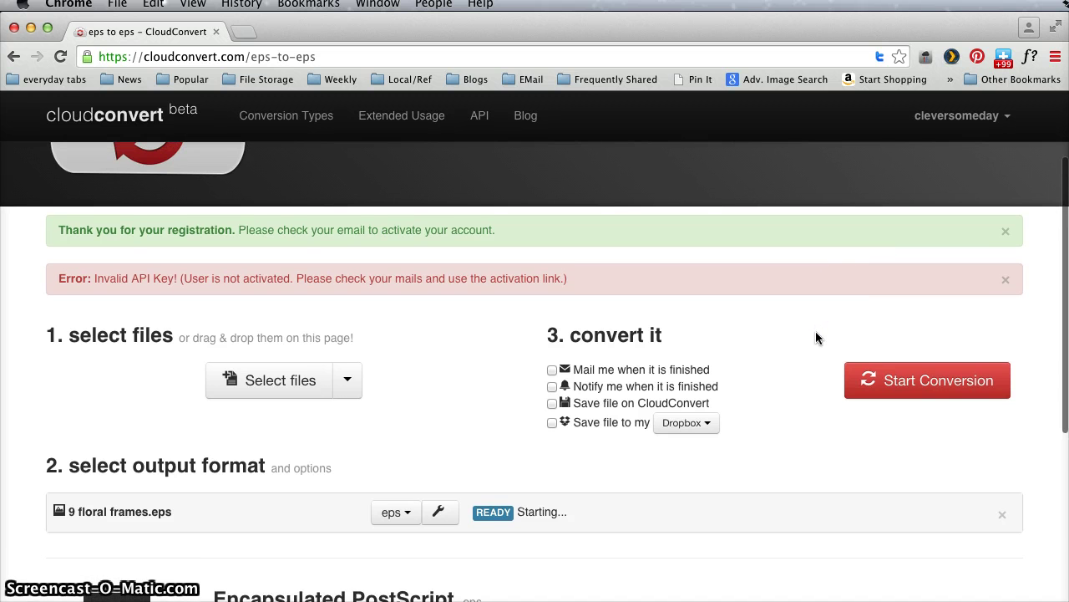
pyautogui.scroll(-1, 816, 333)
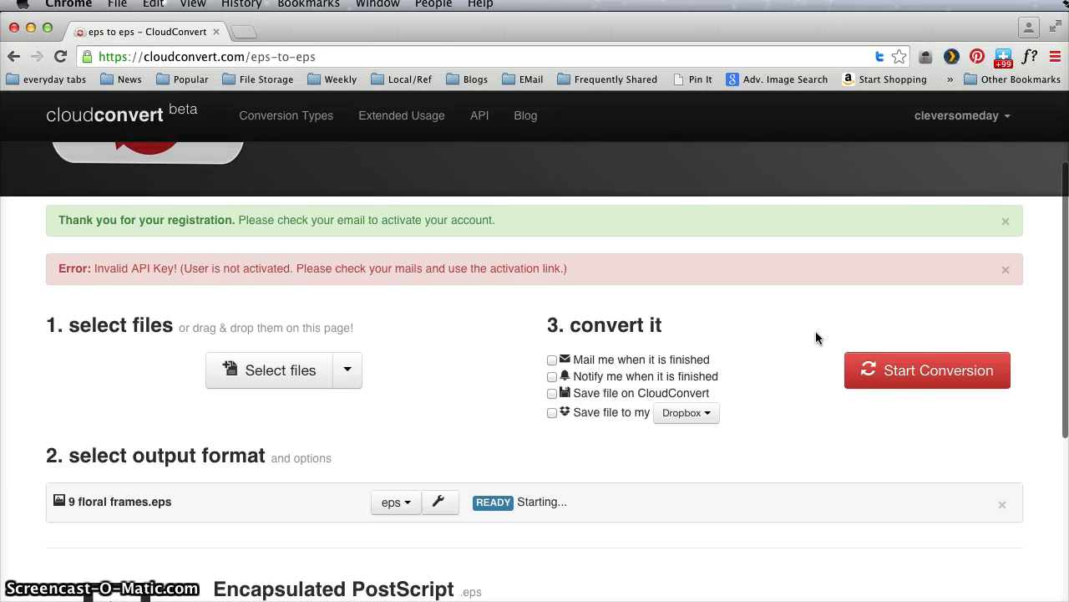
pyautogui.scroll(-1, 817, 337)
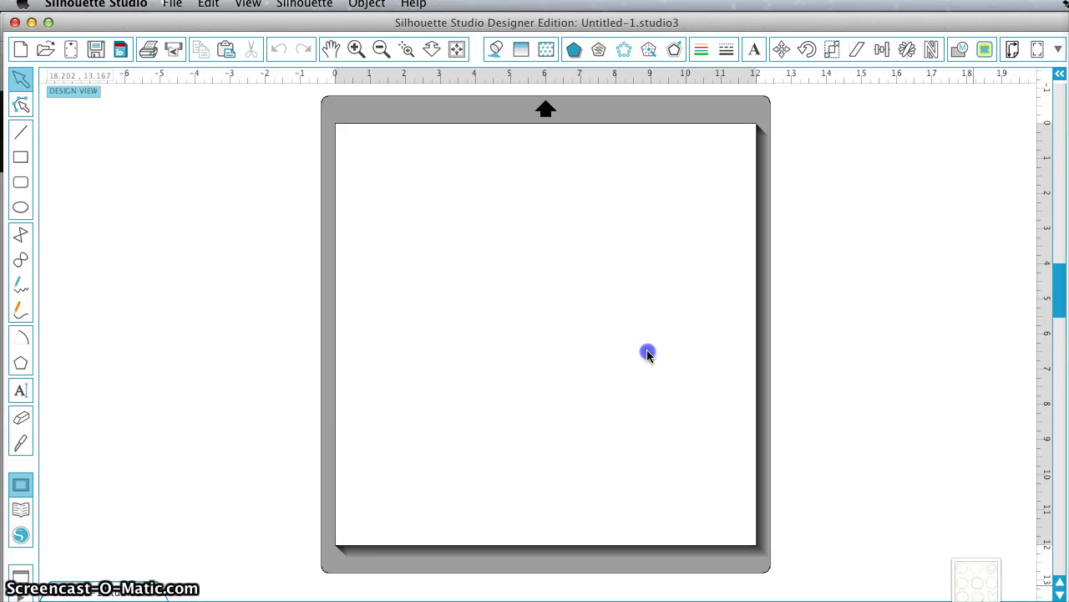
# Import 9 floral frames.svg onto the Silhouette mat
pyautogui.moveTo(646, 351); pyautogui.dragTo(529, 362)
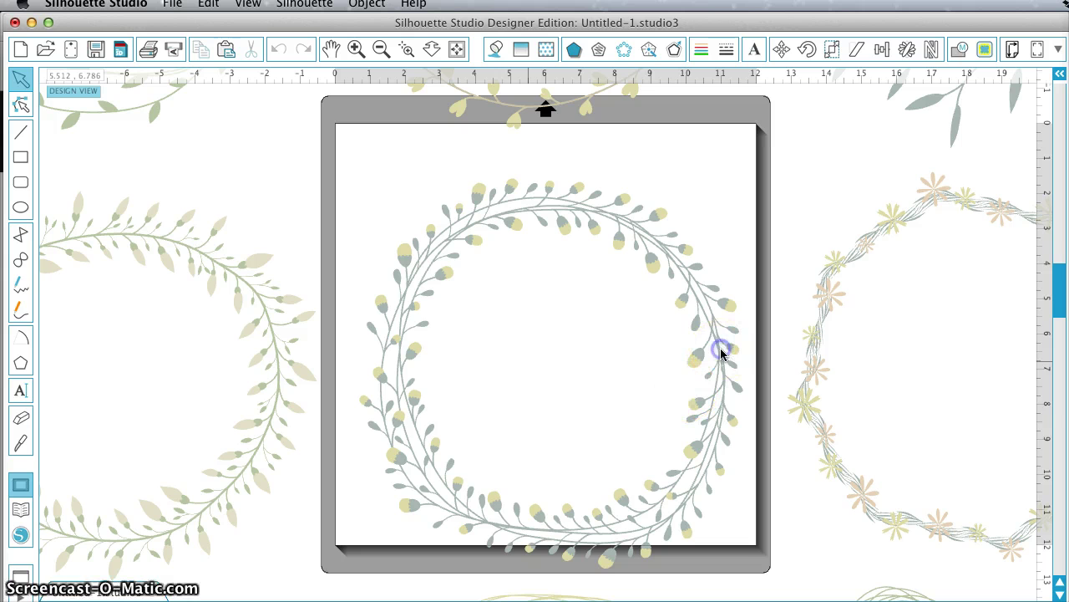
# Scale the wreath set to 33%, about 11.713 × 11.711 in
pyautogui.click(832, 52)
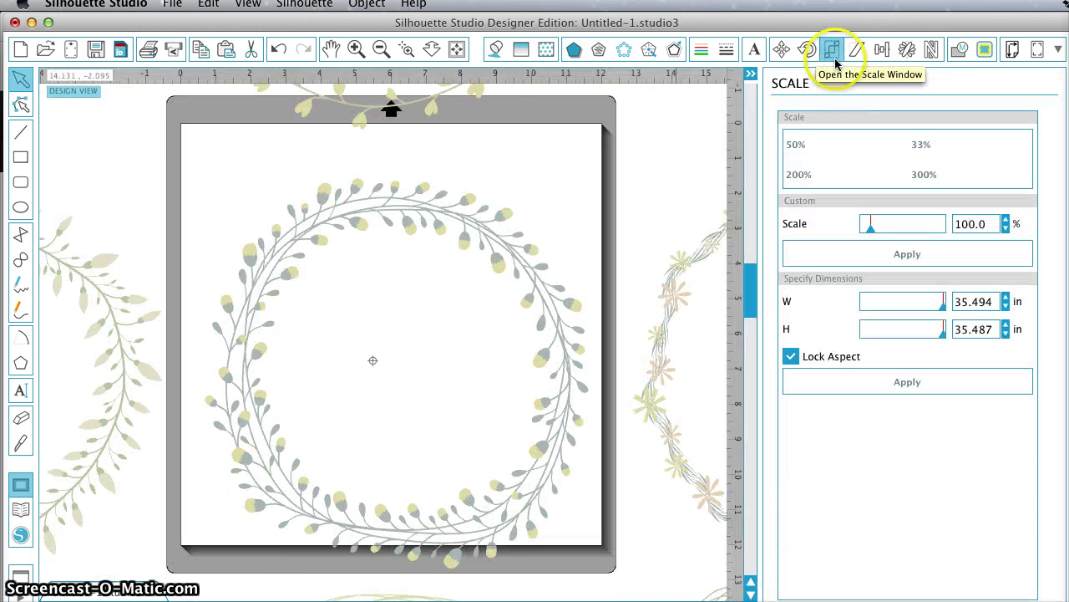
pyautogui.click(917, 145)
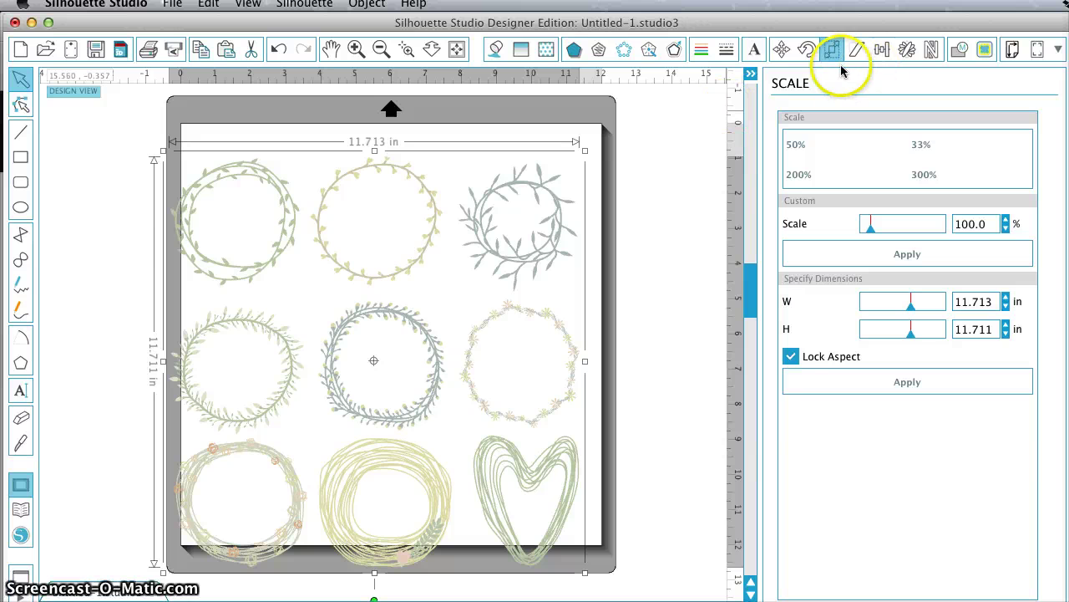
# Assign the Cut style to the nine wreaths in Cut Settings, then return to Design View
pyautogui.click(1057, 50)
pyautogui.click(1051, 109)
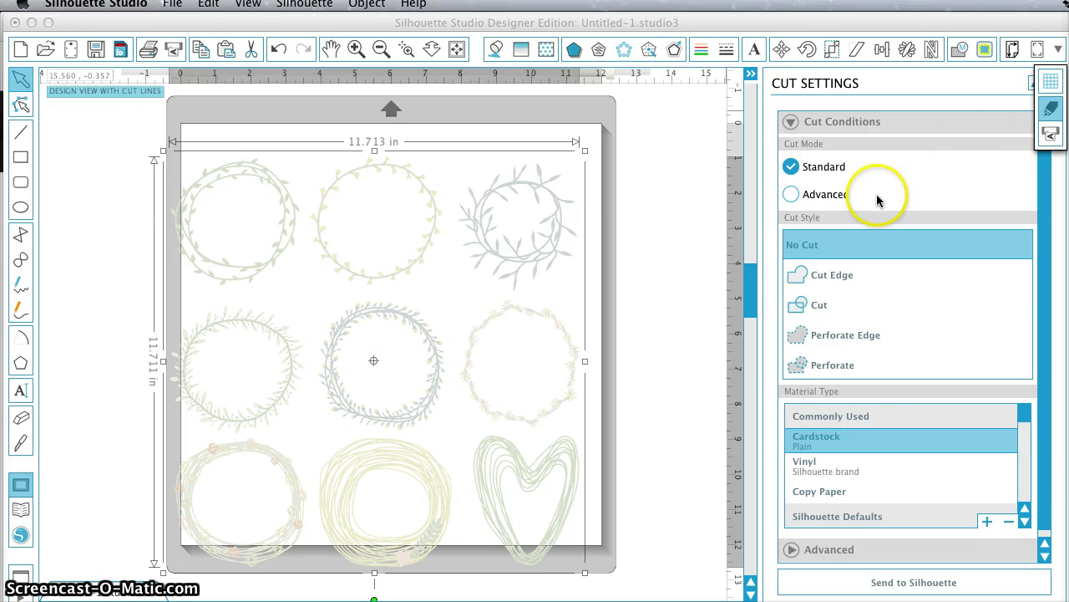
pyautogui.click(820, 306)
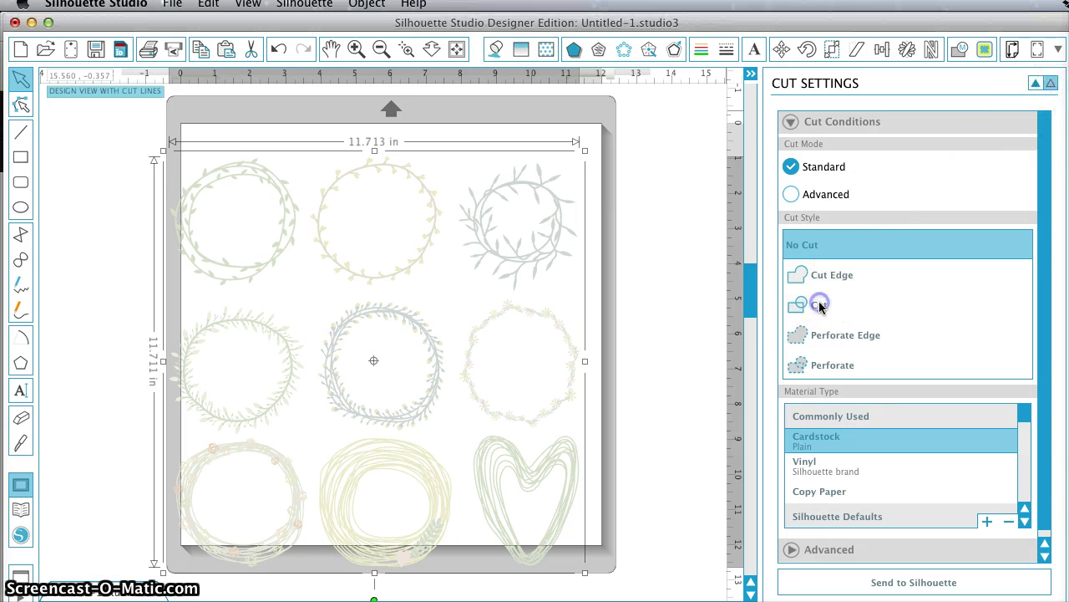
pyautogui.click(820, 306)
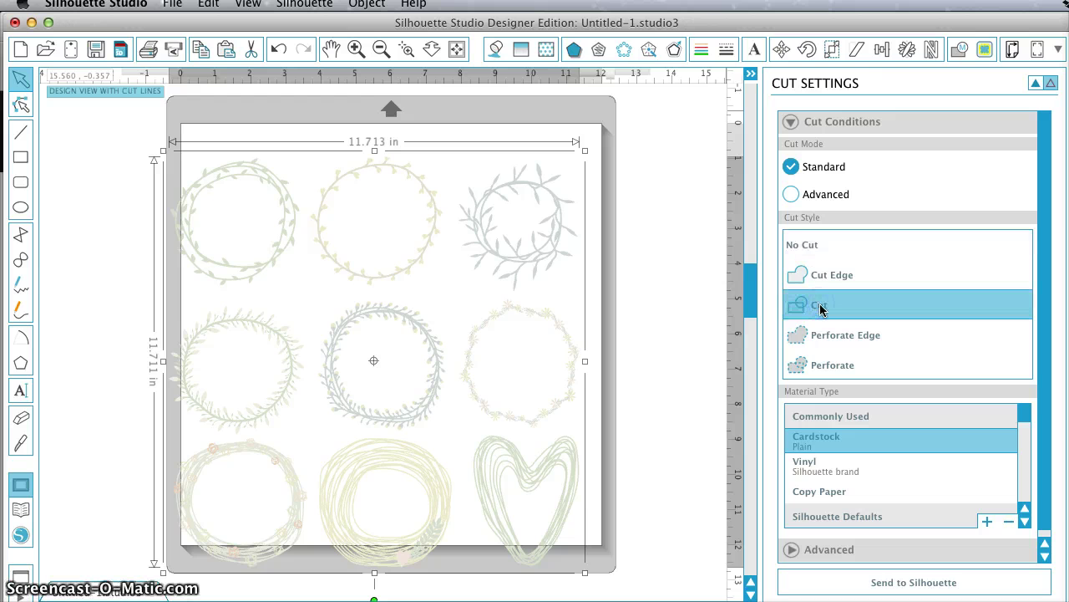
pyautogui.click(686, 324)
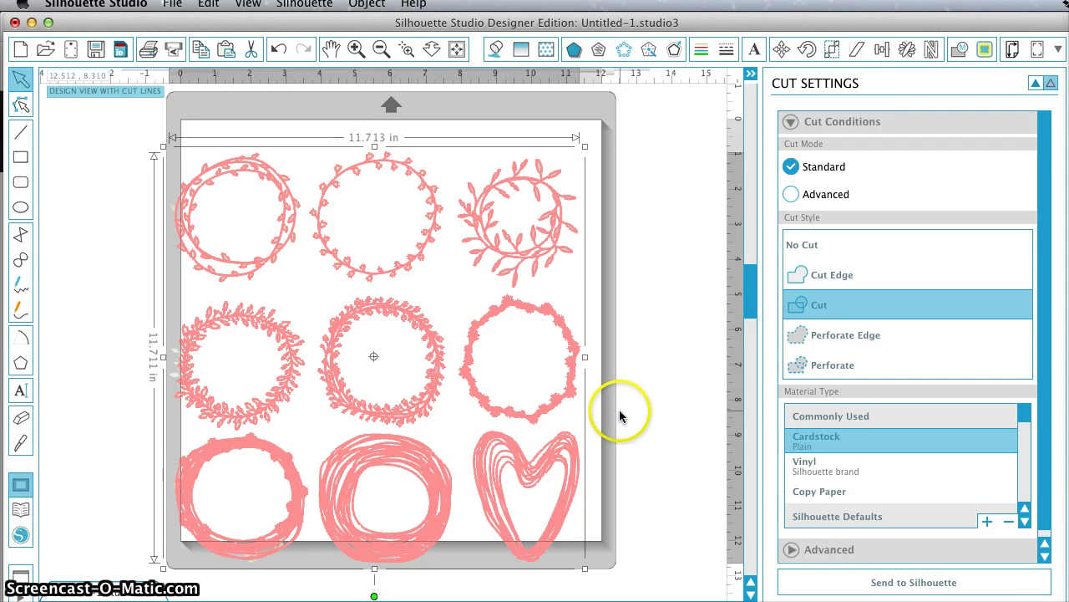
pyautogui.click(1036, 84)
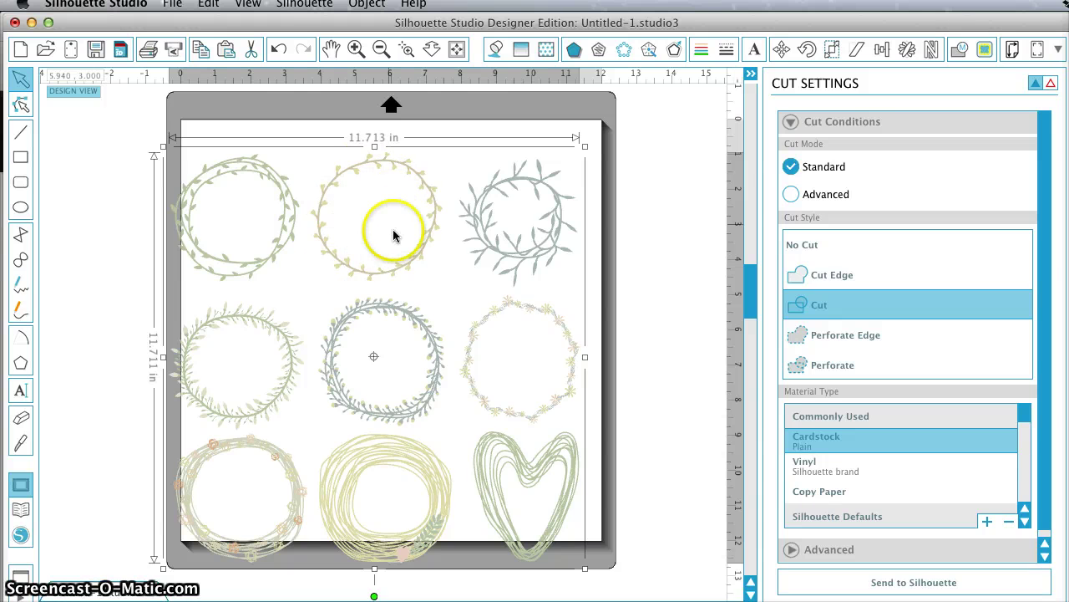
# Nudge the wreath set up and right so it sits fully inside the cutting area
pyautogui.moveTo(417, 253); pyautogui.dragTo(424, 236)
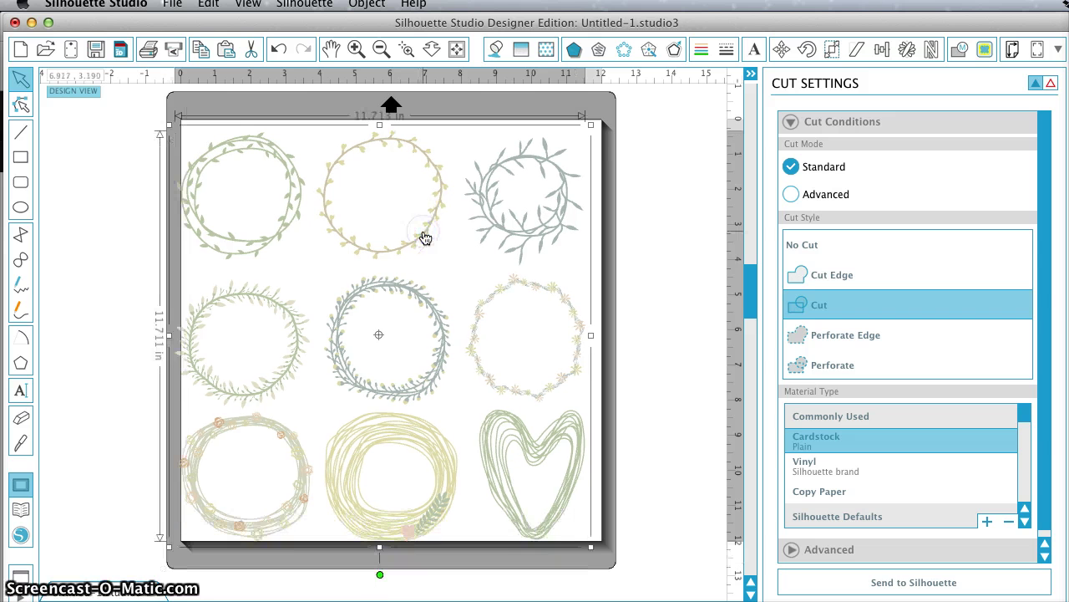